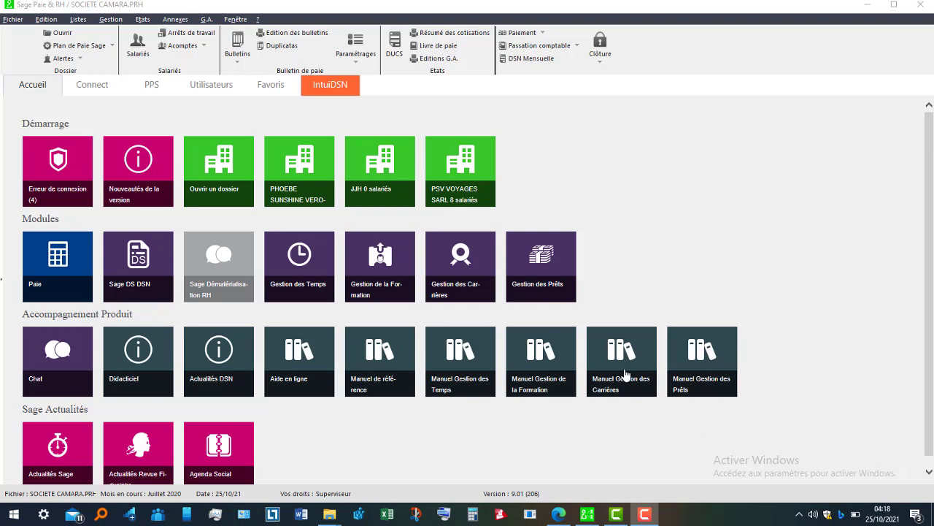
Step: Run the payslip calculation for all employee numbers up to 9999 for the period 01/07/20 to 31/07/20
click(113, 19)
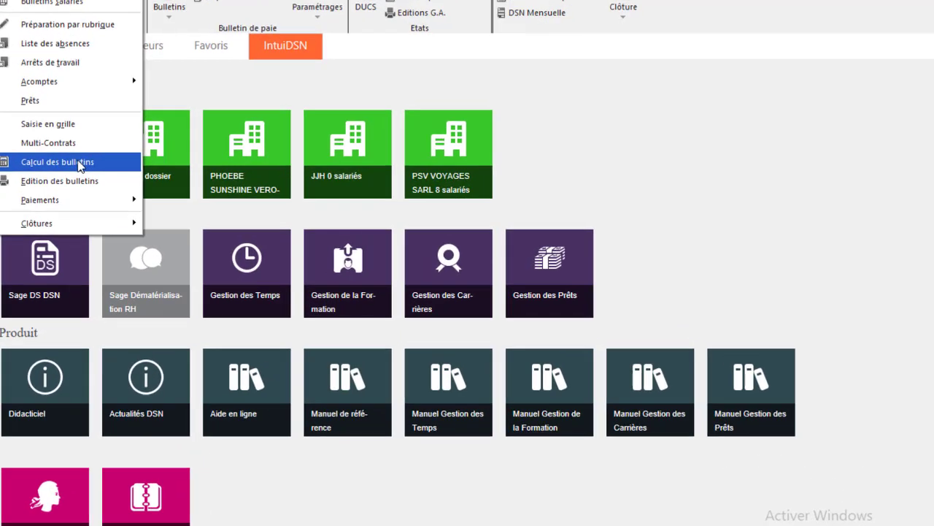
click(149, 178)
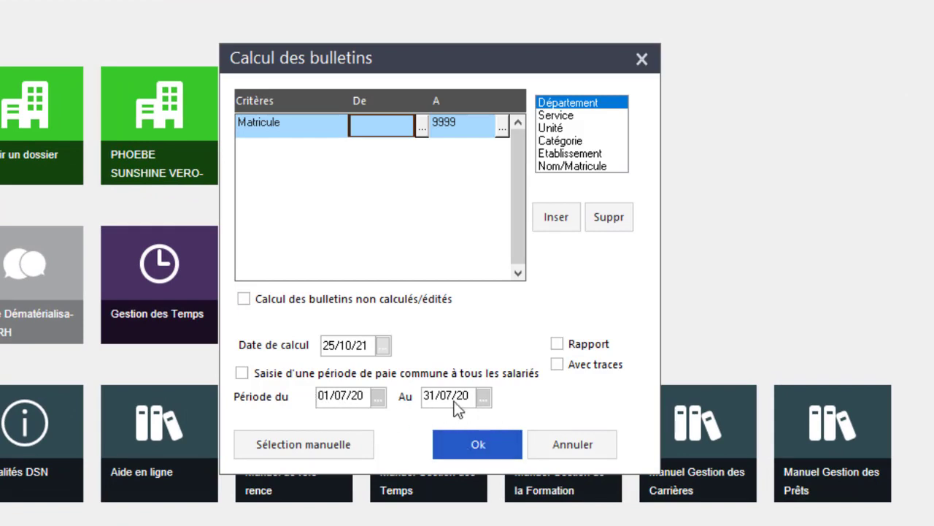
click(486, 441)
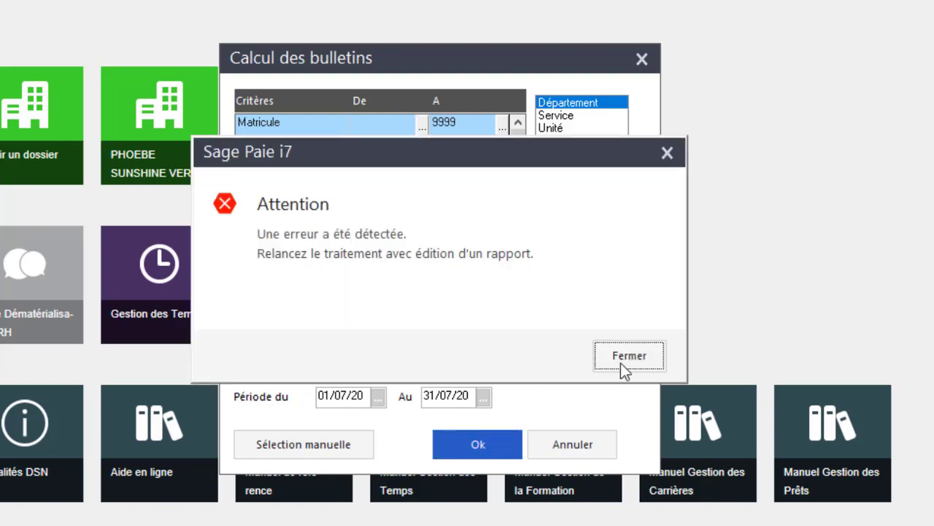
click(629, 359)
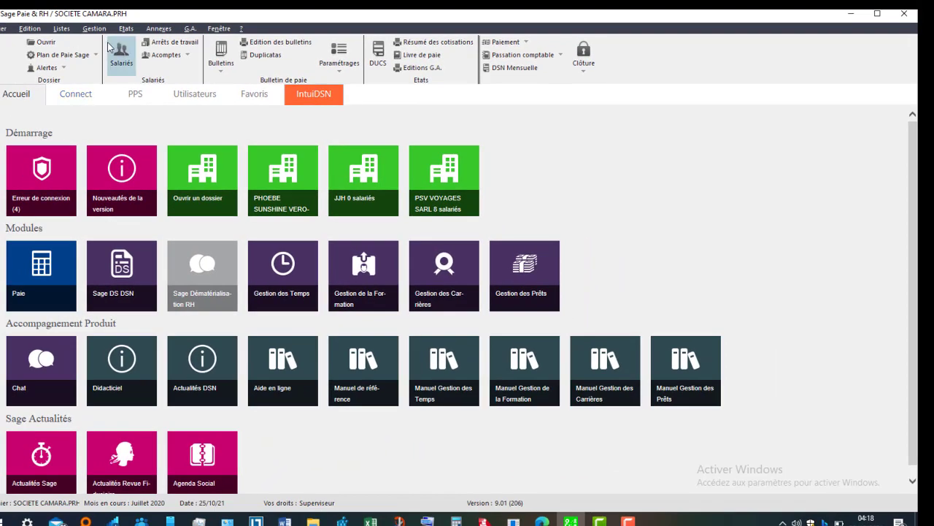
Step: Issue the July 2020 payslips for all employees in the Bulletin prédéfini paper format, with a preview before printing
click(93, 29)
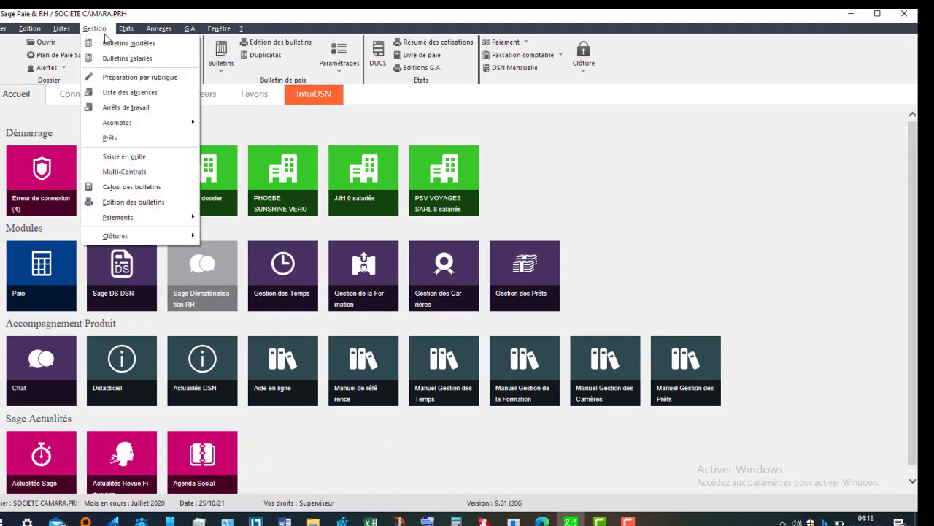
click(124, 205)
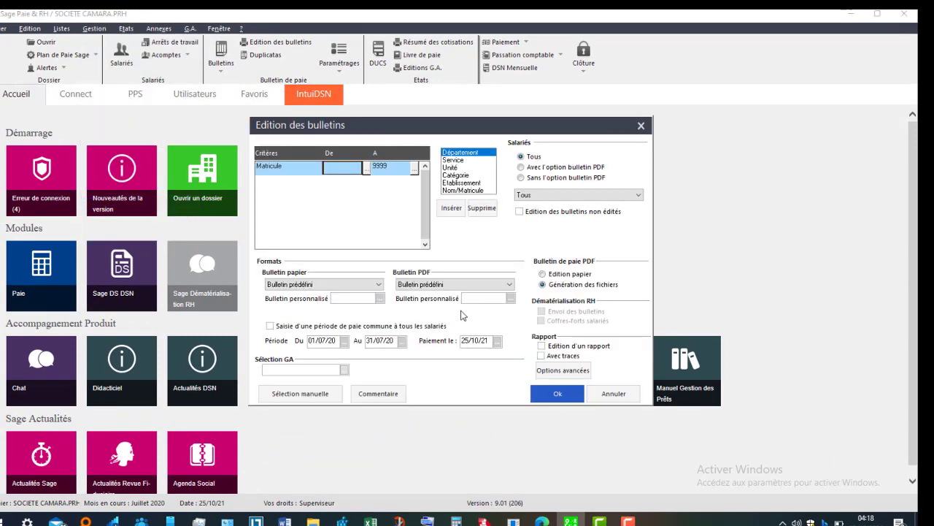
click(380, 285)
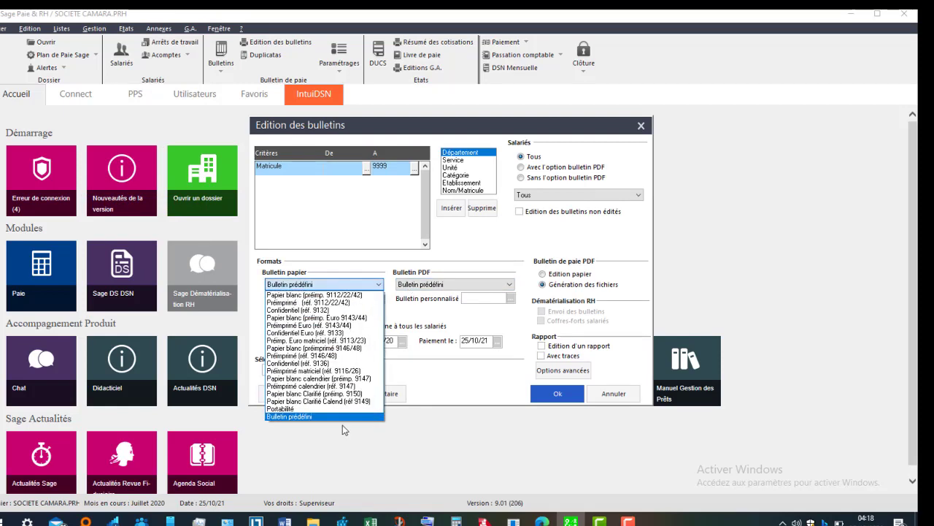
click(337, 415)
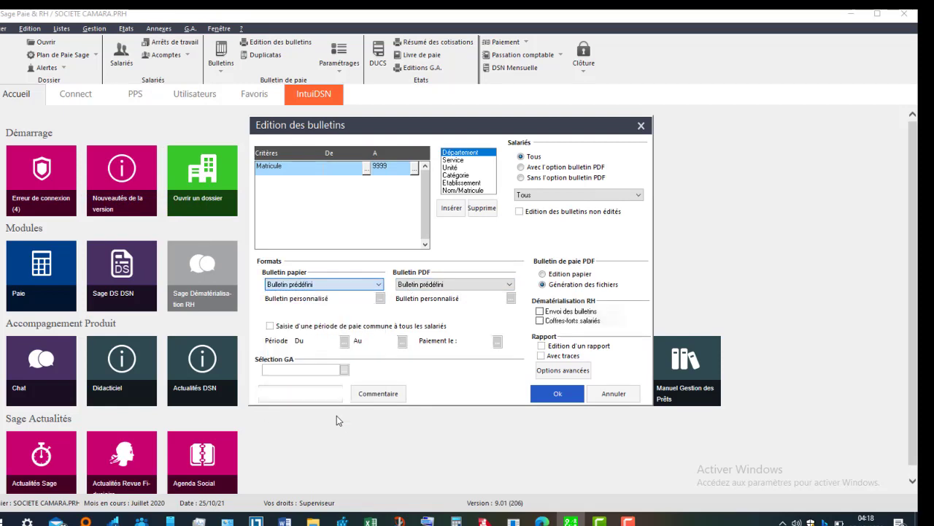
click(569, 394)
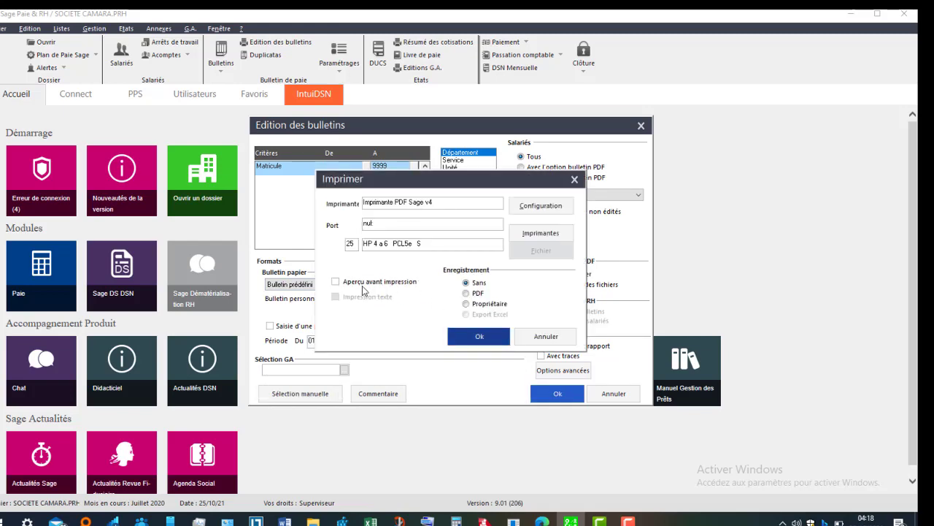
click(481, 340)
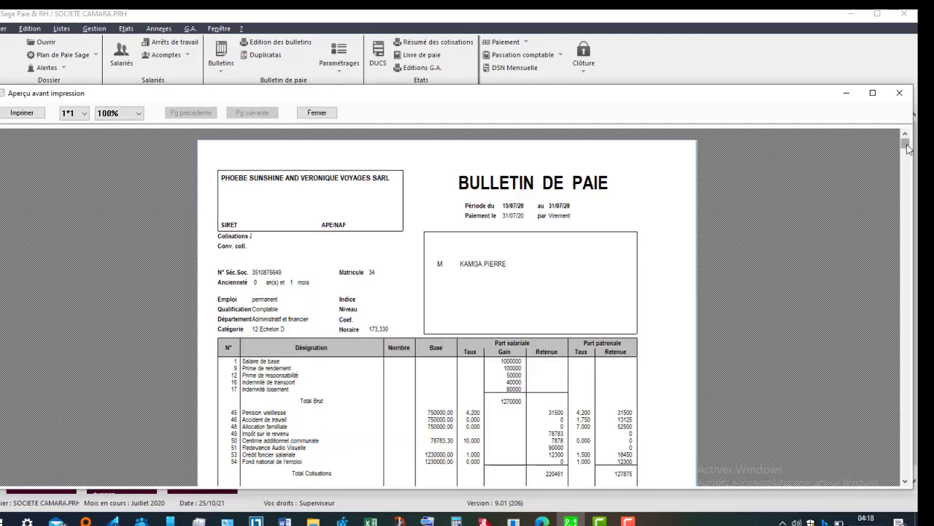
Step: Examine the previewed payslip from its header and pay lines down to the cumulative totals and net pay, and close the preview
drag(909, 149, 913, 429)
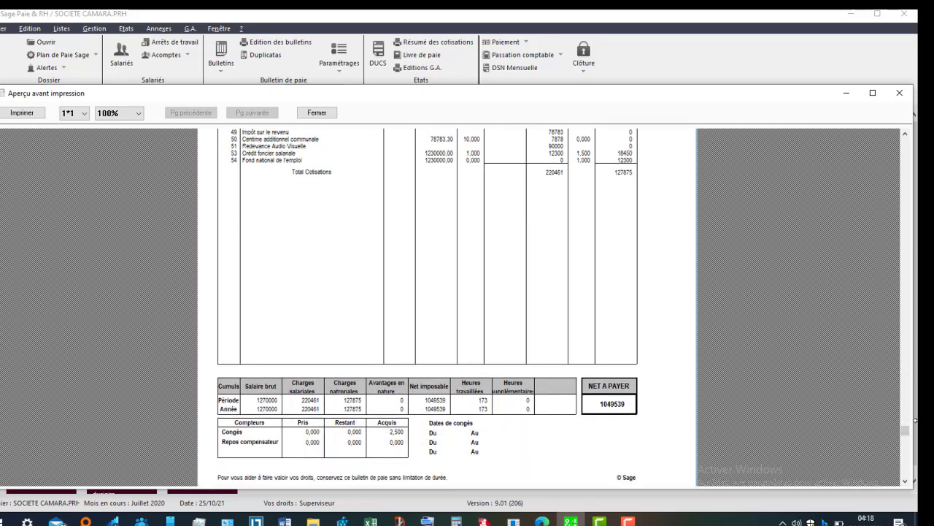
drag(905, 432, 912, 212)
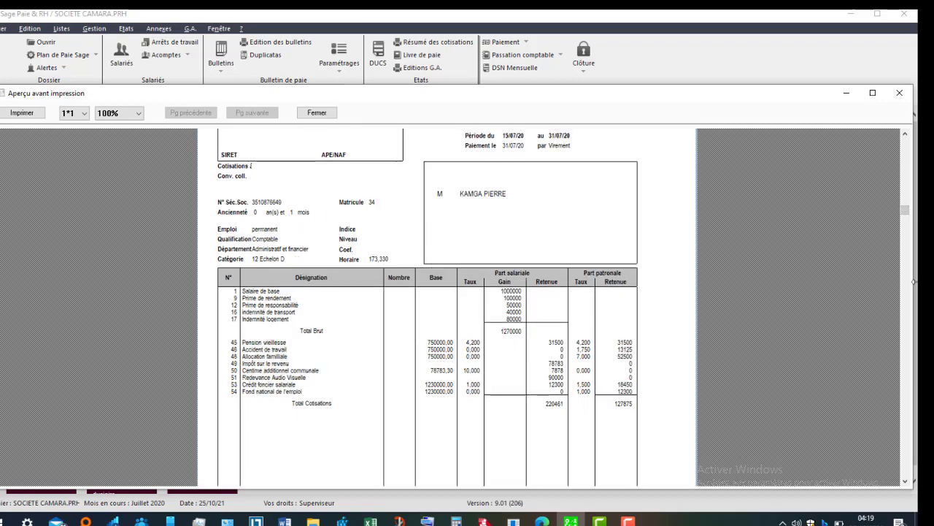
click(908, 240)
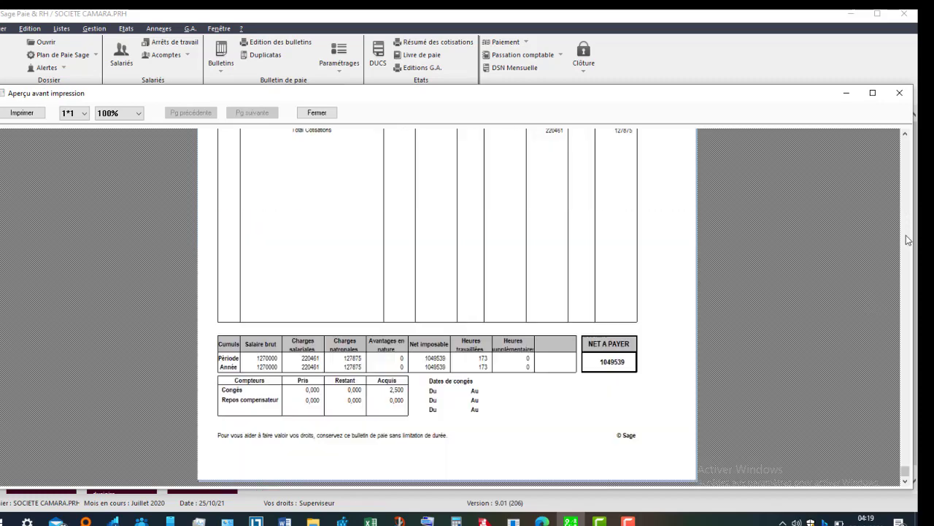
click(908, 240)
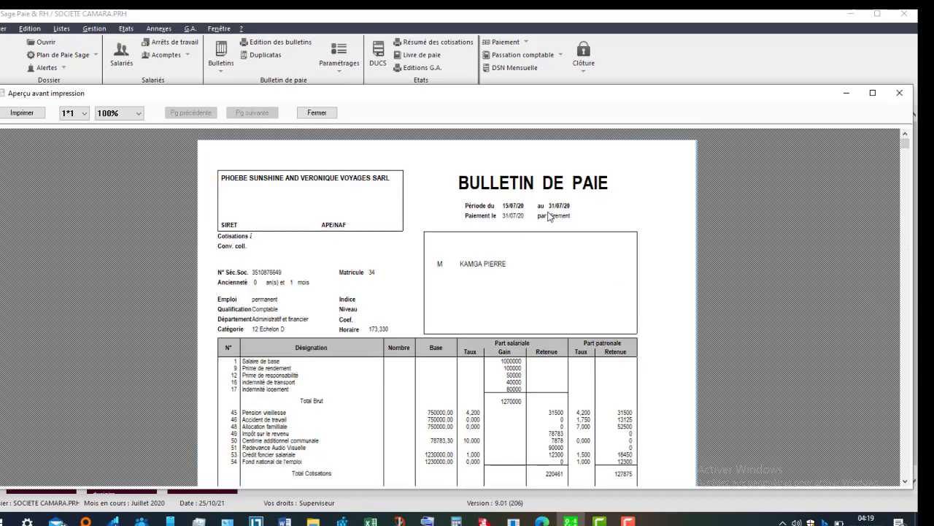
click(905, 193)
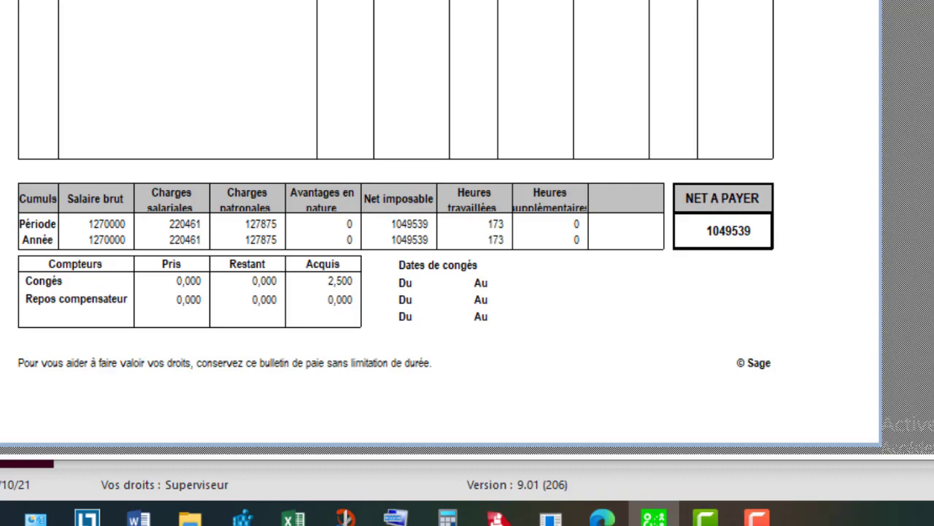
scroll(441, 307, up, 5)
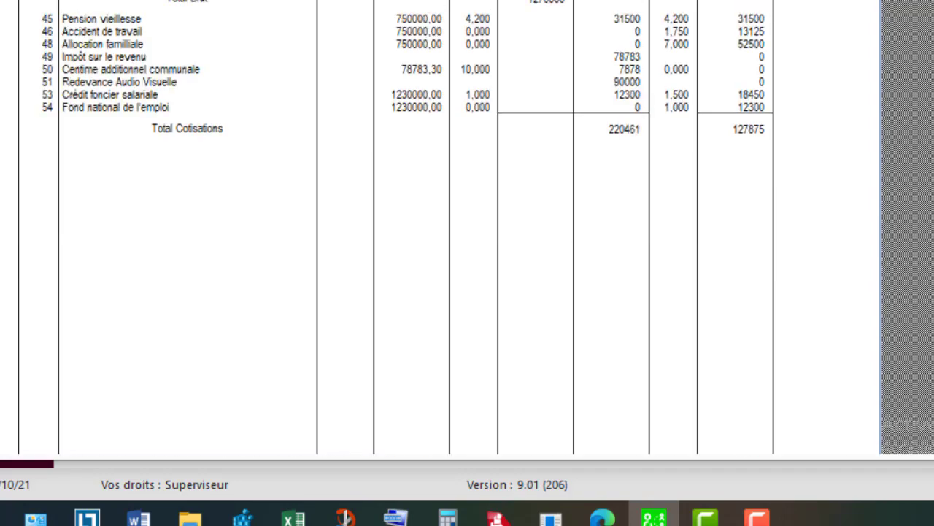
scroll(442, 292, up, 4)
scroll(442, 292, down, 8)
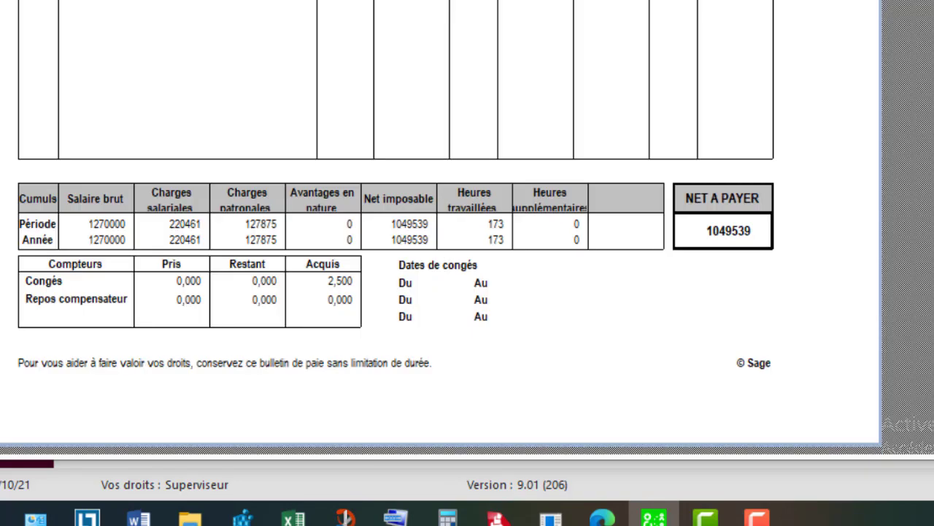
scroll(437, 219, up, 10)
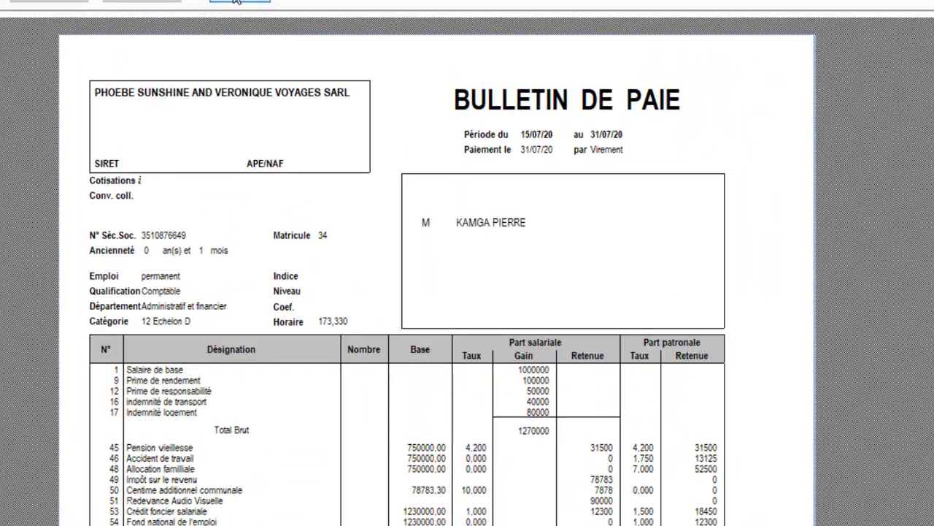
click(236, 1)
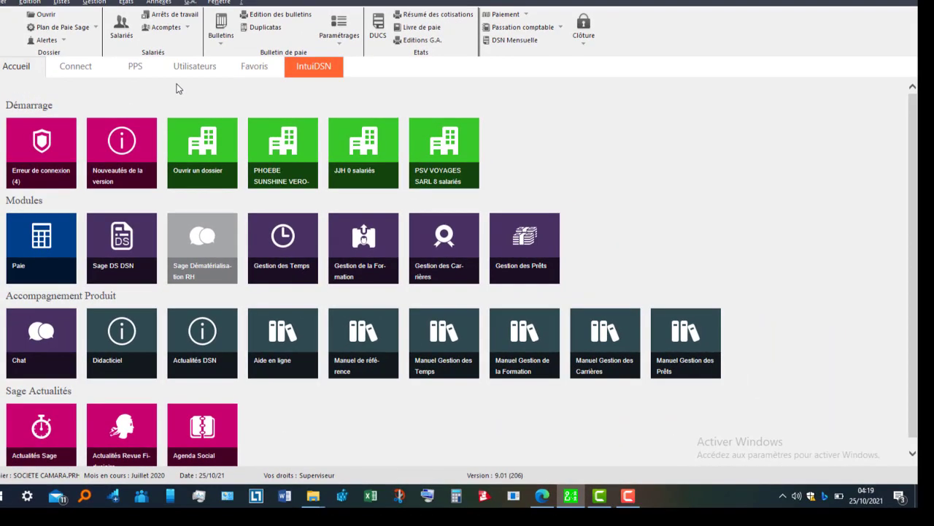
Step: Run the monthly closing dated 31/07/20 with a simplified report shown as a print preview, and close the report
click(98, 4)
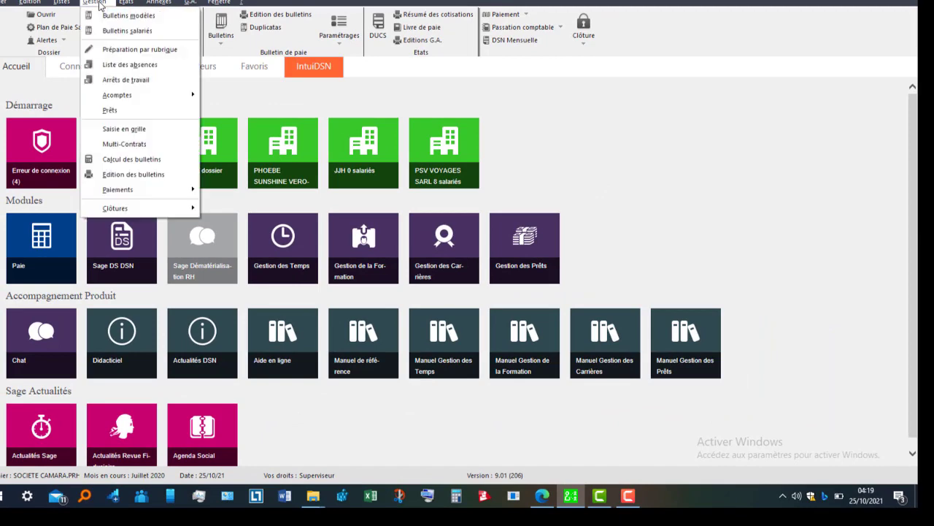
mouse_move(143, 210)
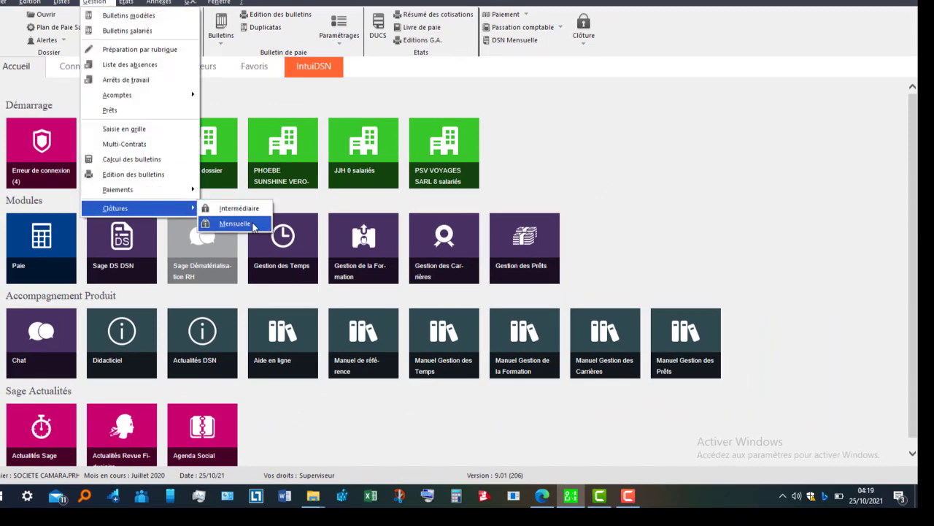
click(235, 224)
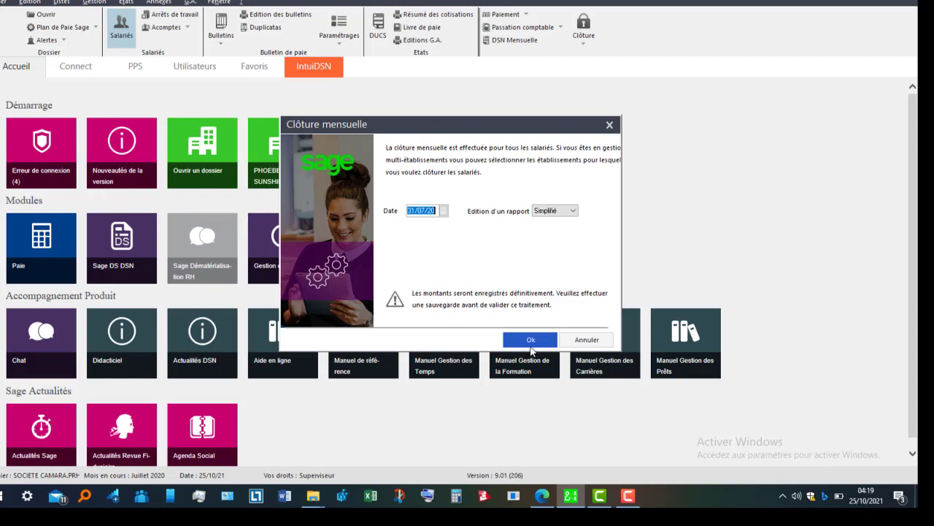
click(530, 340)
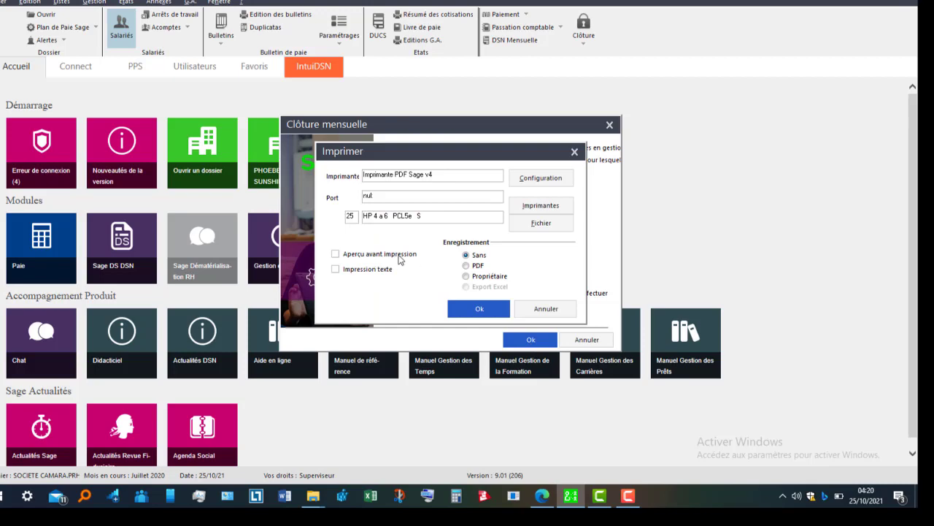
click(479, 309)
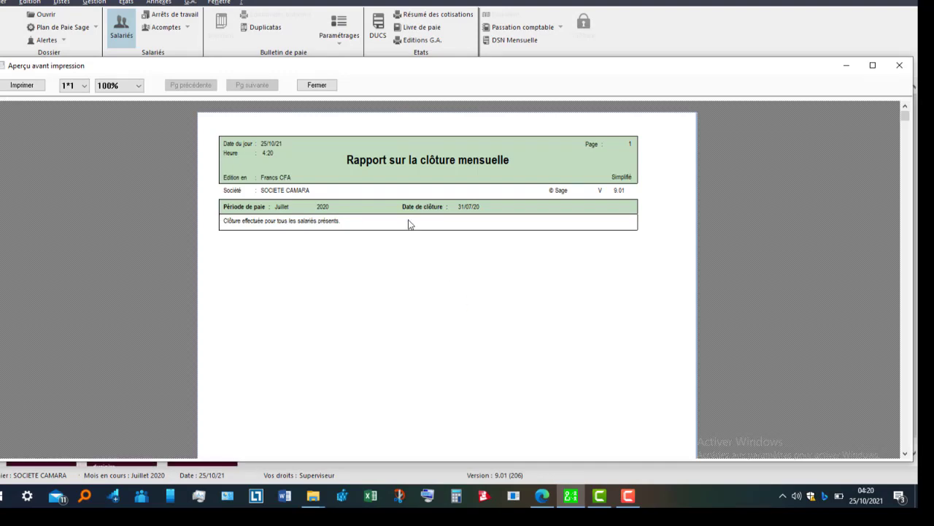
click(321, 87)
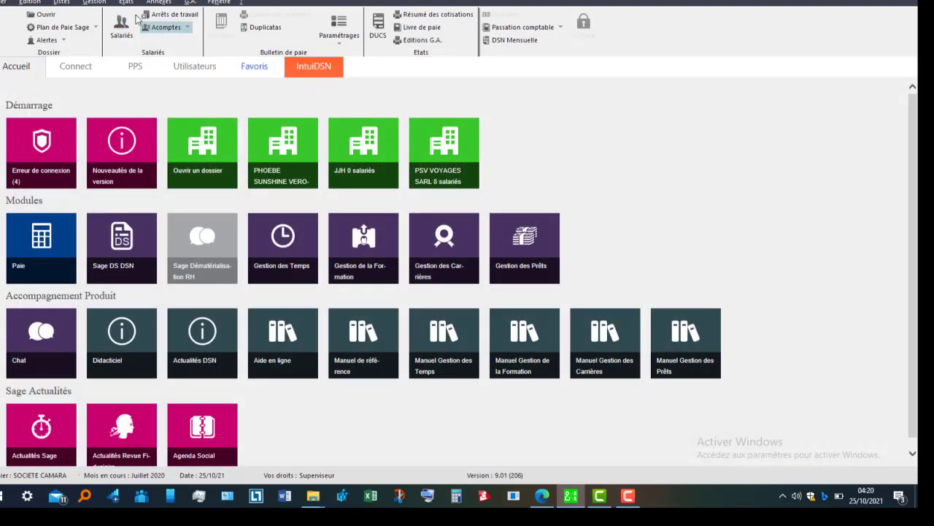
Step: Open the new payroll month following the July 2020 closing, accepting the clearing of the monthly totals
click(95, 2)
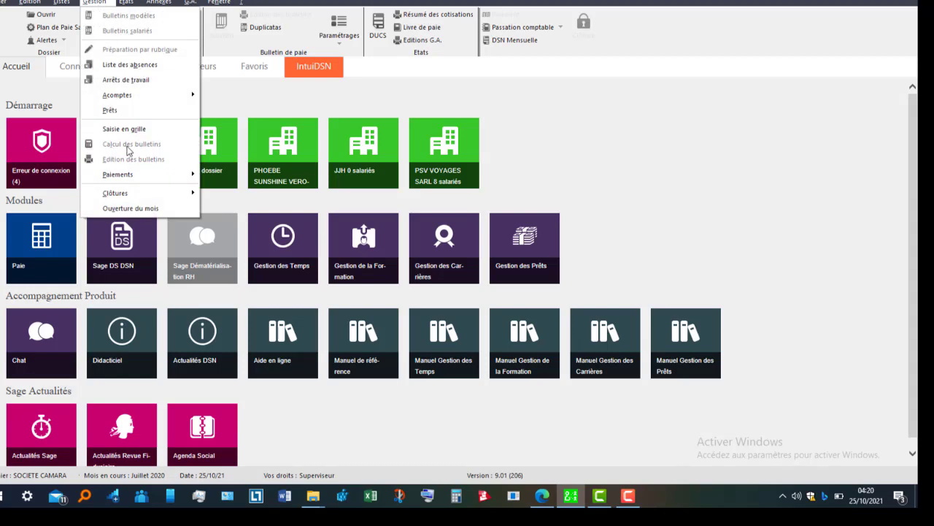
click(131, 212)
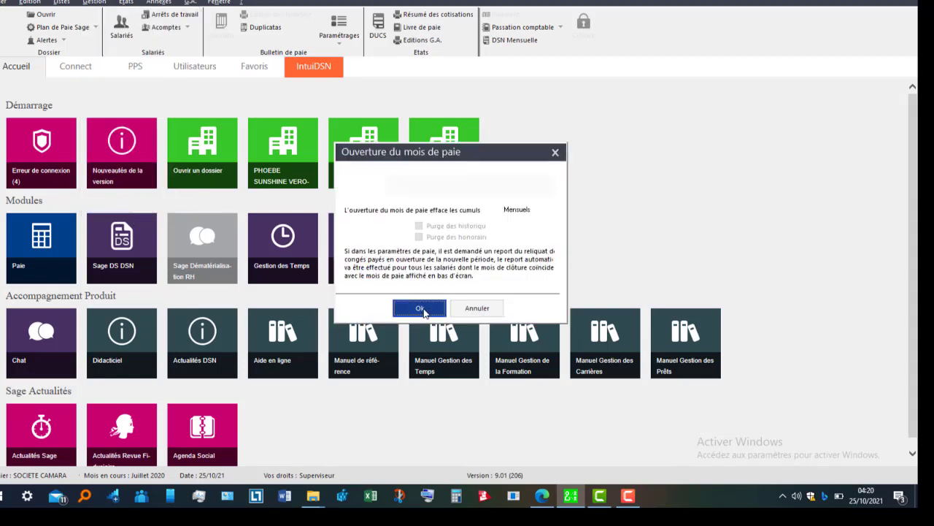
click(423, 309)
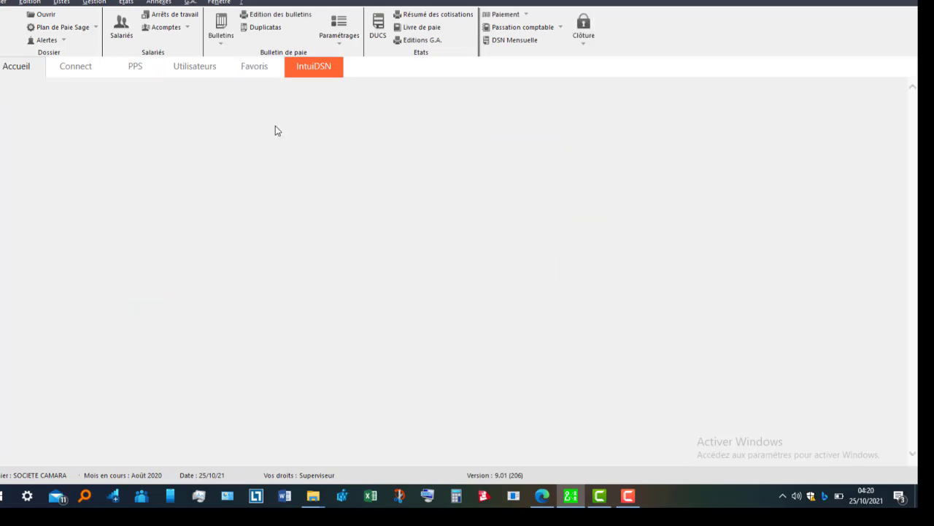
Step: Run the payslip calculation for all employee numbers up to 9999 for the period 01/08/20 to 31/08/20
click(102, 7)
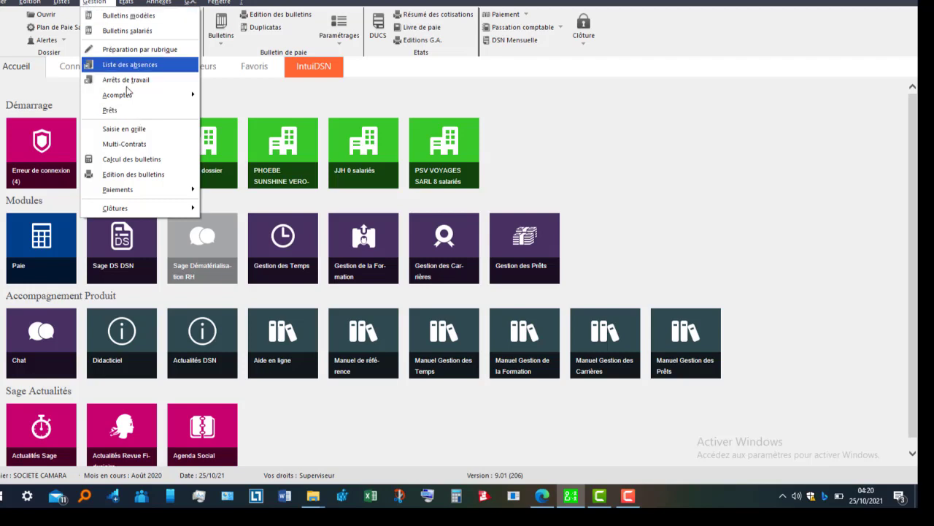
click(135, 159)
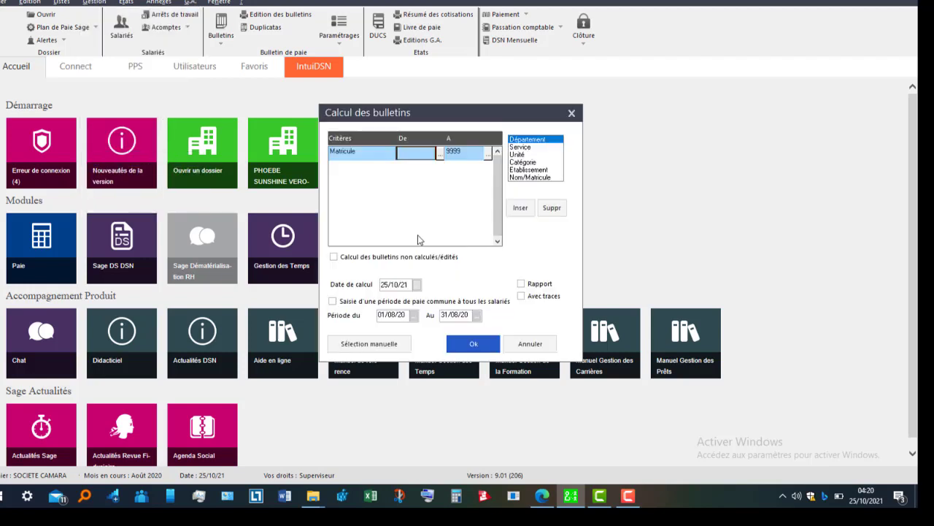
click(479, 347)
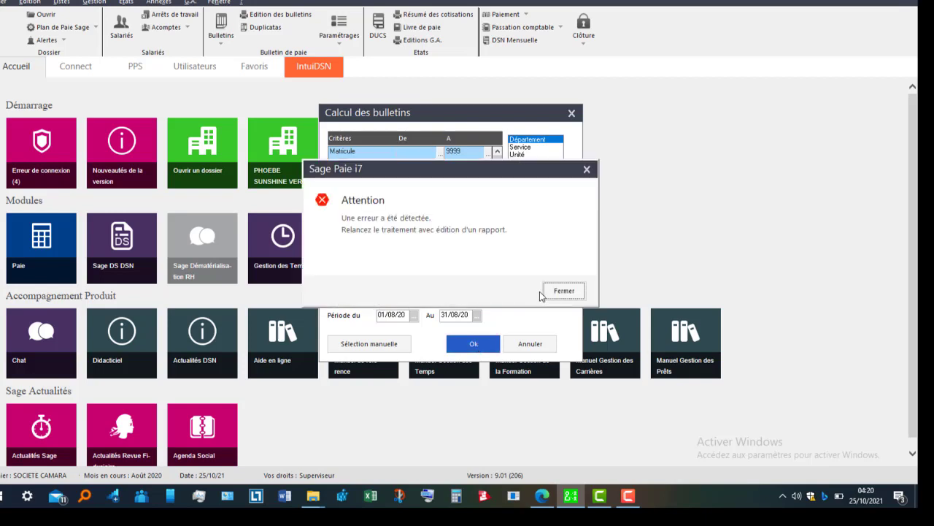
click(562, 291)
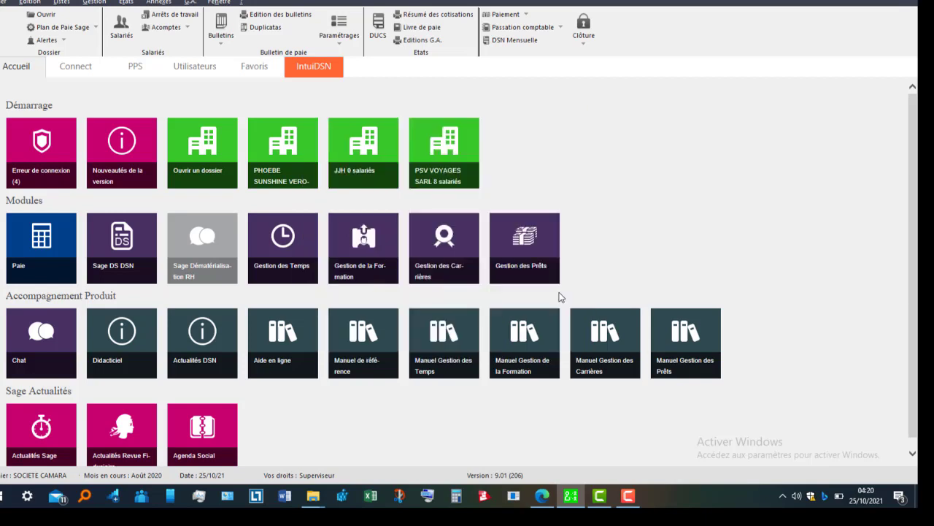
Step: Issue the payslips for all employee numbers up to 9999 for 01/08/20 to 31/08/20 as a print preview
click(94, 2)
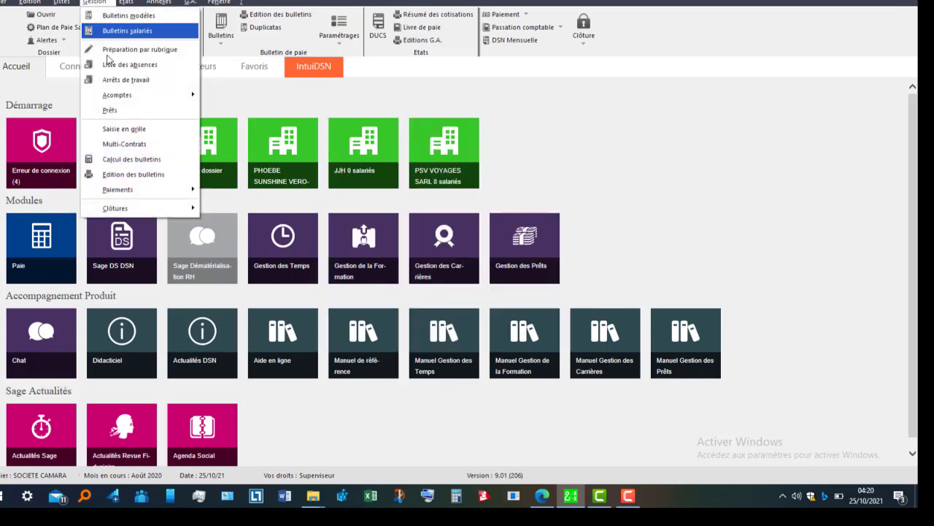
click(127, 176)
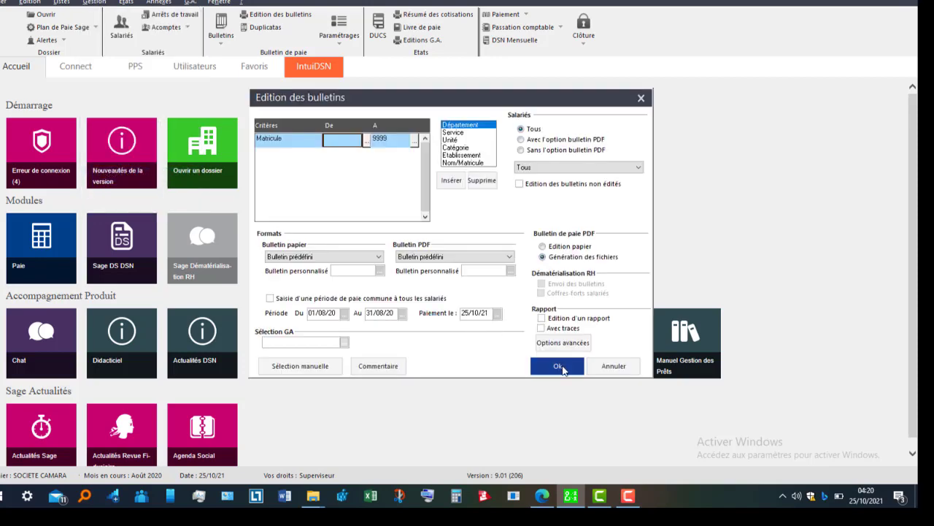
click(559, 366)
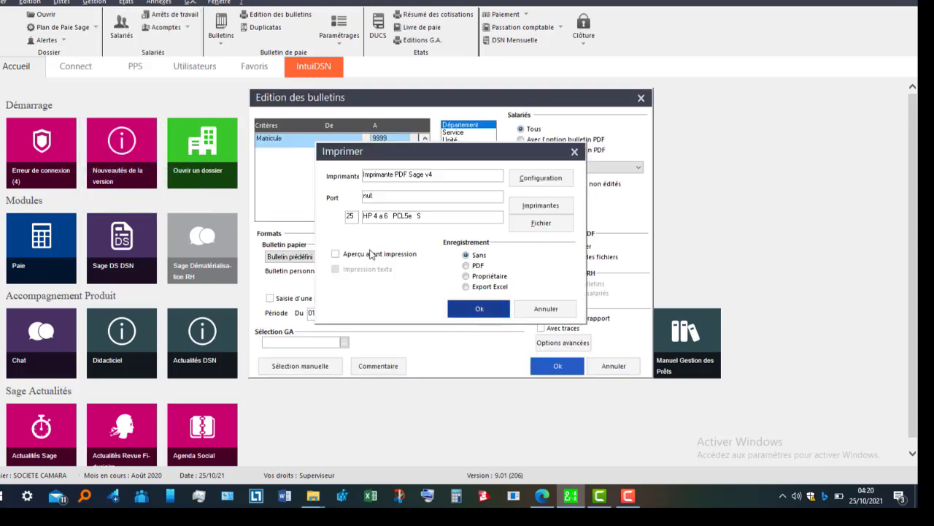
click(479, 308)
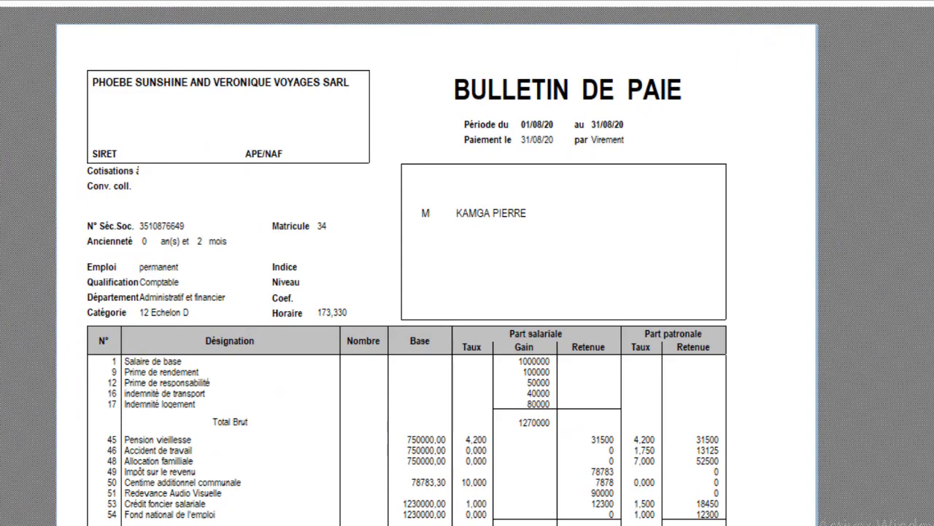
Step: Examine the previewed August payslip from its pay lines down to the cumulative totals and net pay, and close the preview
scroll(436, 278, down, 10)
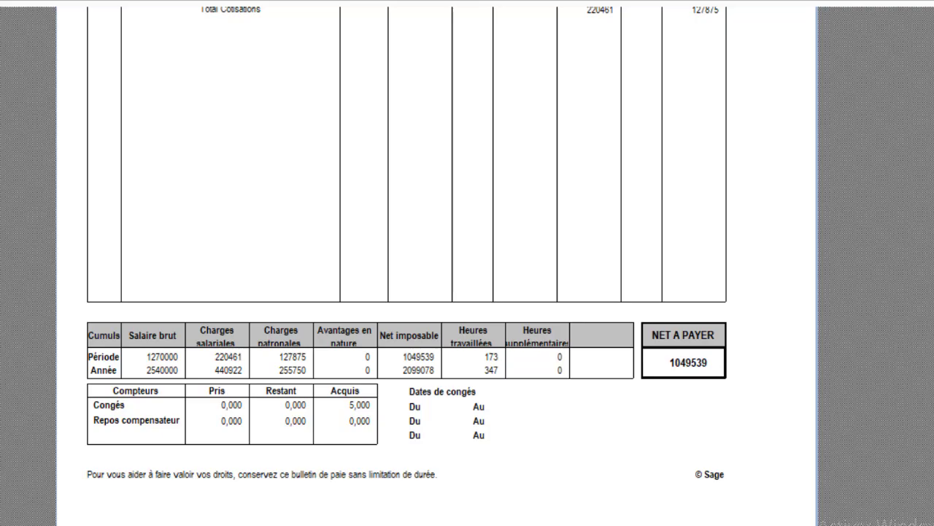
scroll(438, 263, up, 10)
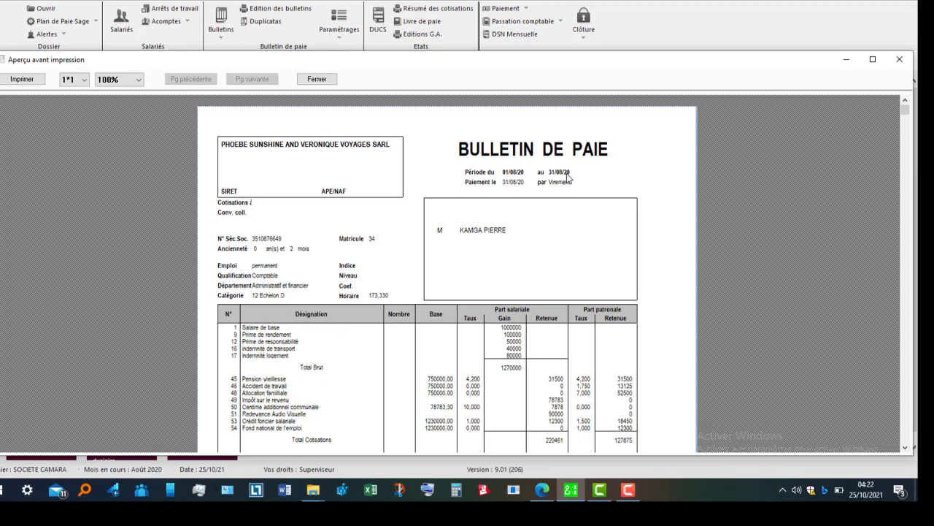
click(323, 82)
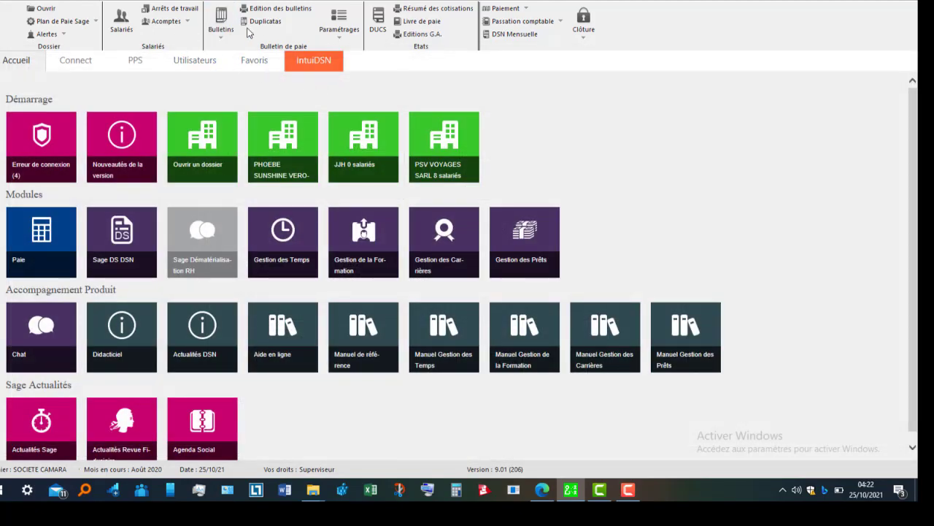
Step: Open the payslip duplicates list, select the last employee and open the duplicate printing settings
click(273, 22)
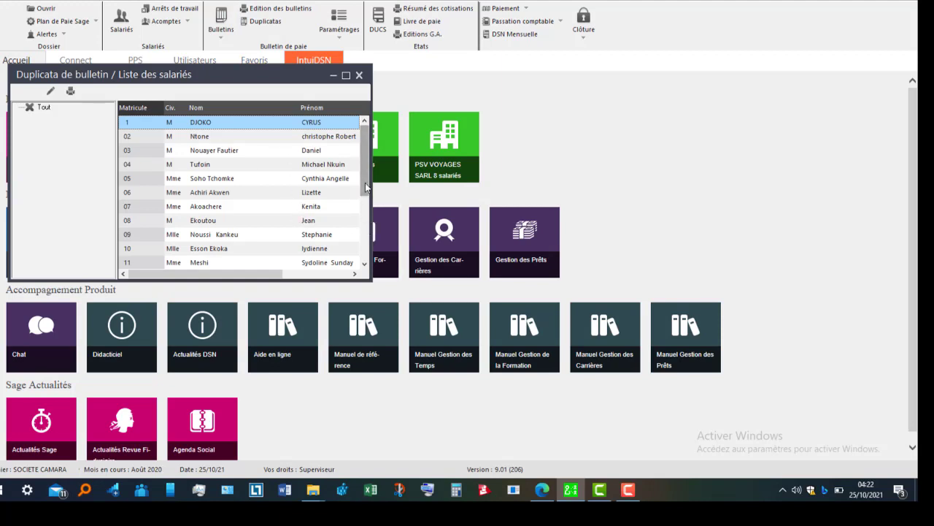
drag(367, 188, 365, 262)
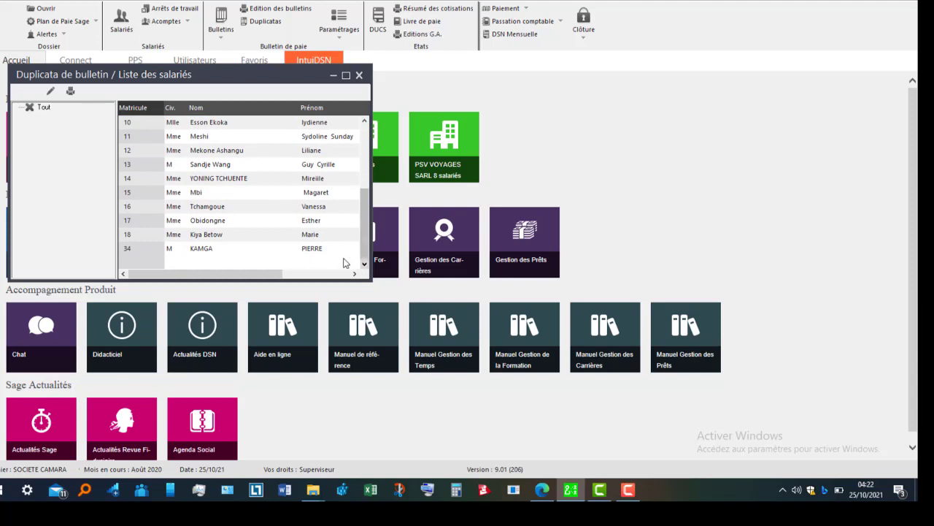
click(326, 252)
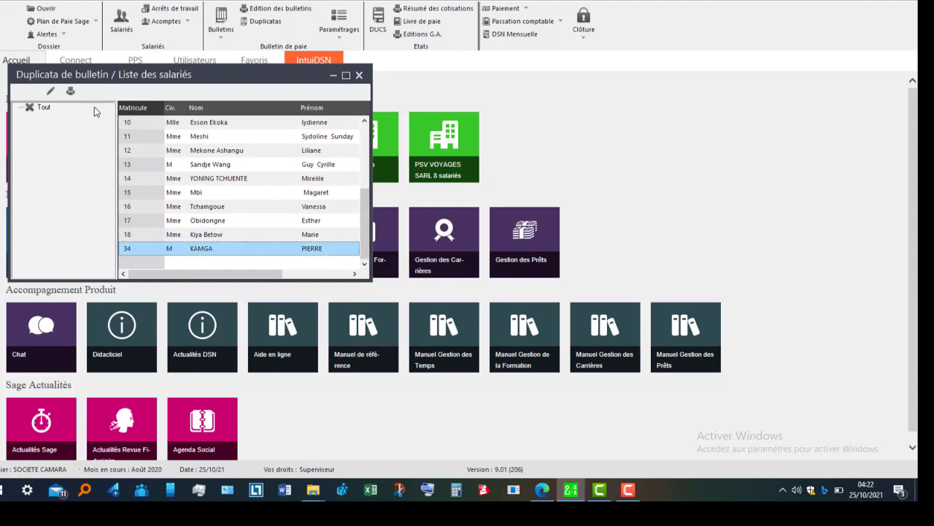
click(71, 91)
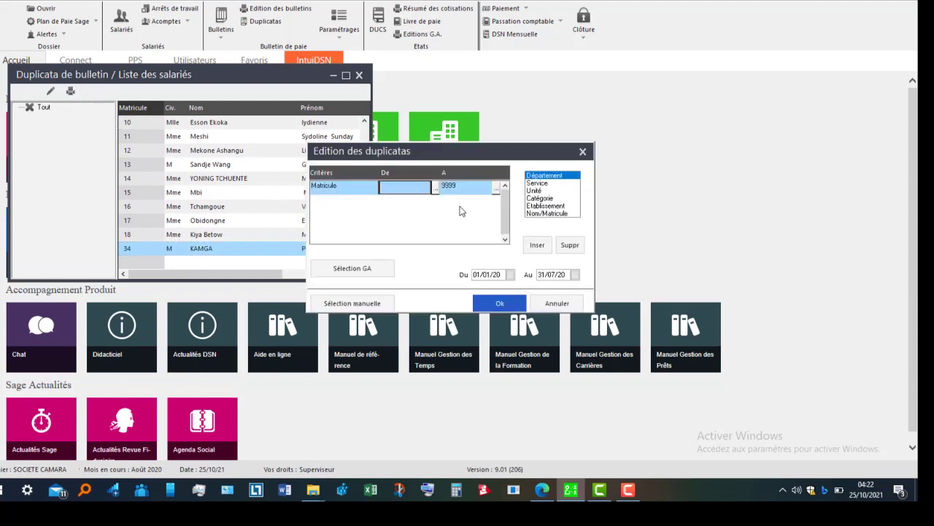
Step: Set the duplicate period to 01/07/20 through 31/07/20 and confirm the selection for employee numbers up to 9999
click(510, 275)
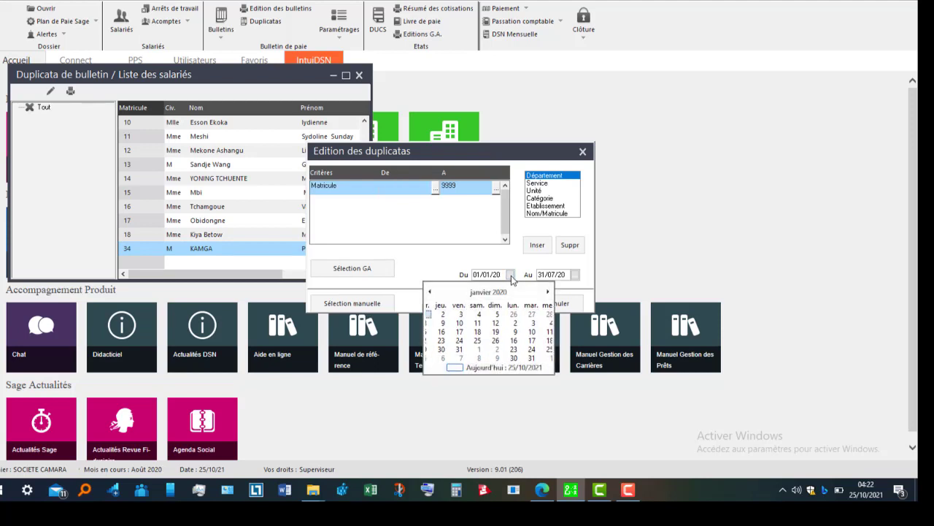
click(548, 292)
click(549, 292)
click(549, 292)
click(548, 292)
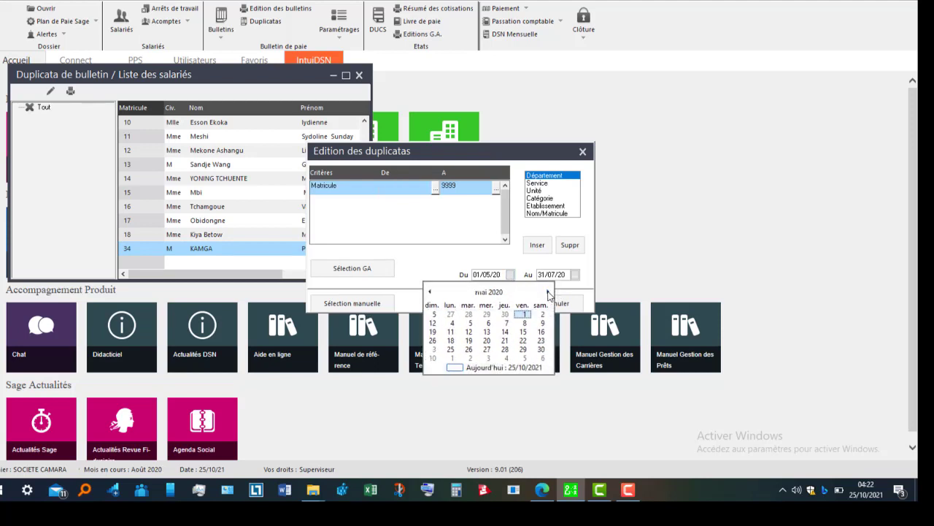
click(548, 292)
click(549, 292)
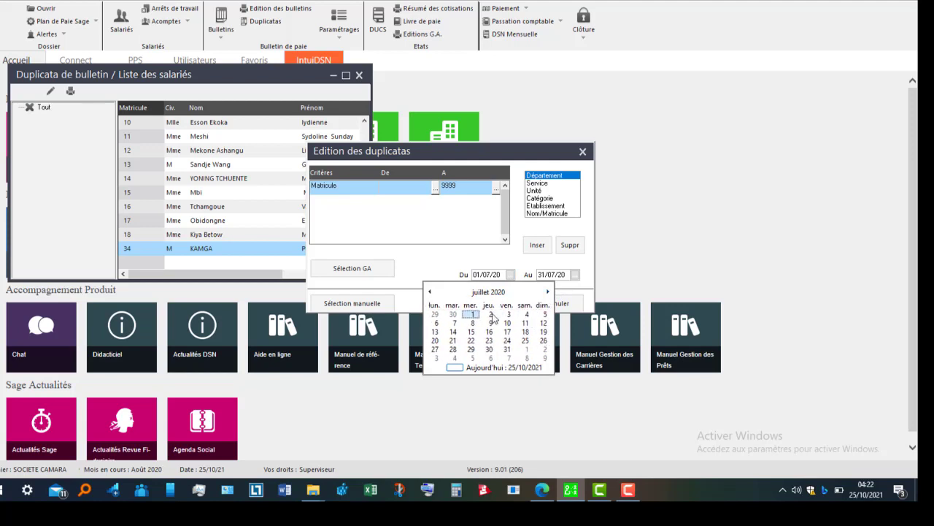
click(473, 316)
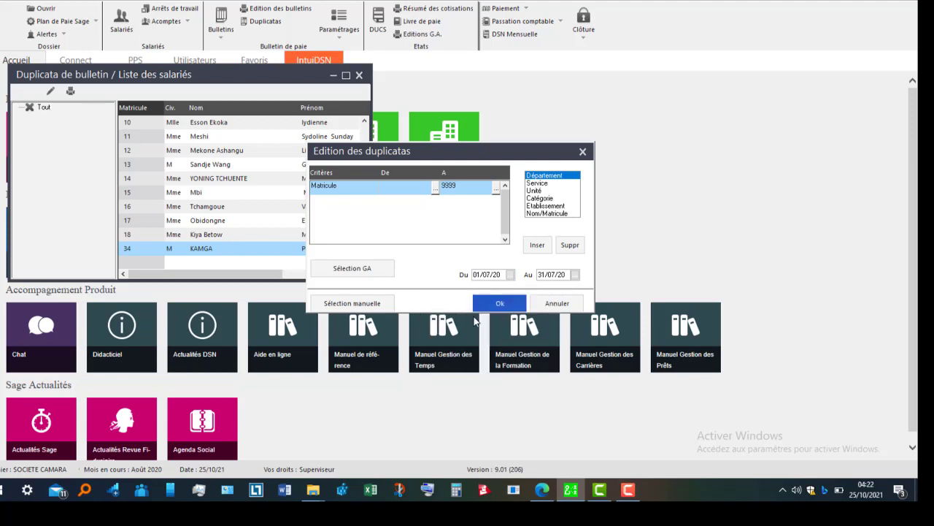
click(575, 275)
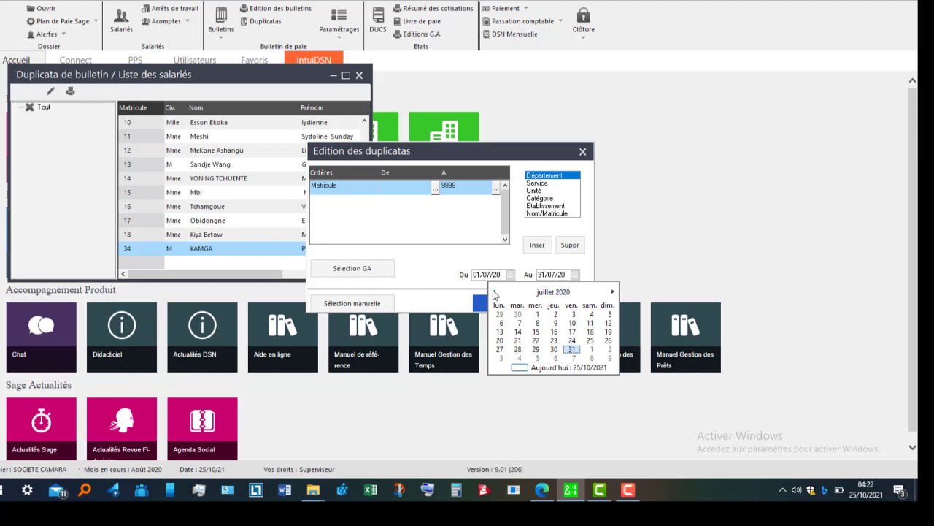
click(575, 350)
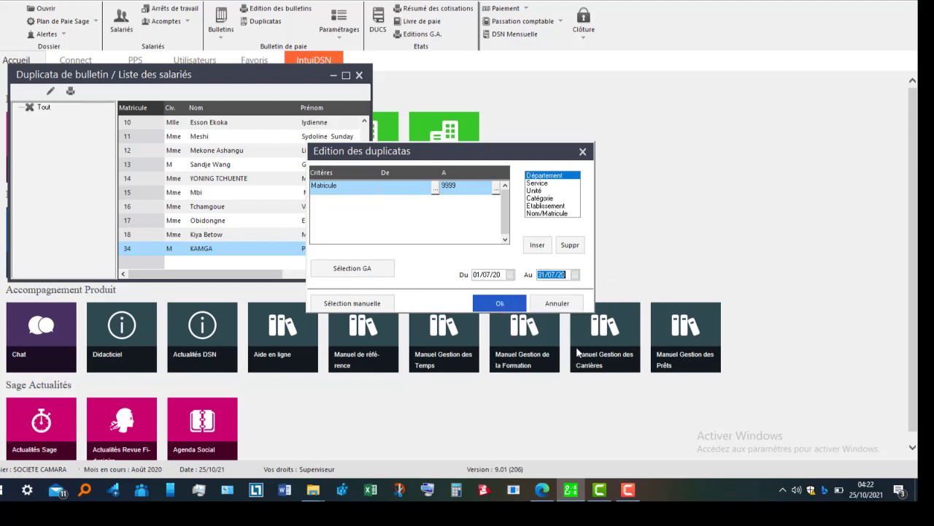
click(501, 303)
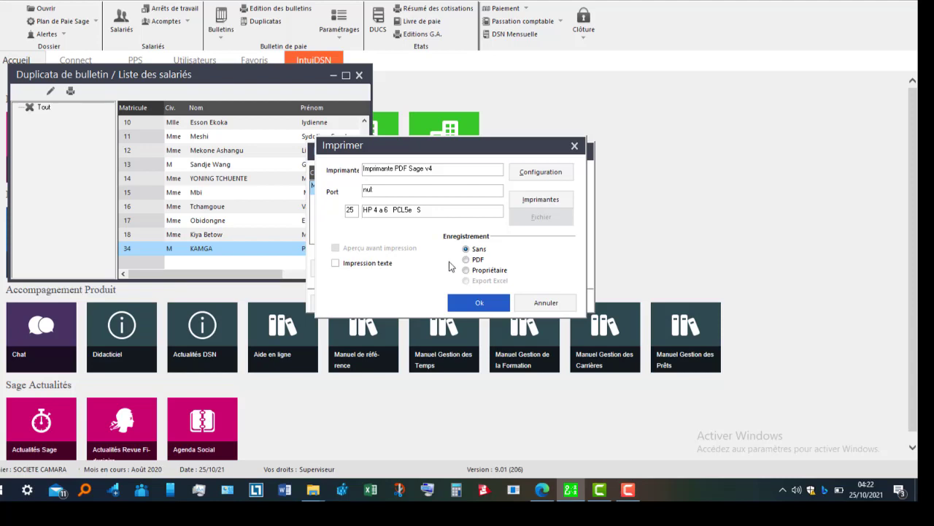
Step: Save the payslip duplicate as a PDF named BULLETIN JUILLET on the Desktop (Bureau)
click(471, 263)
click(477, 303)
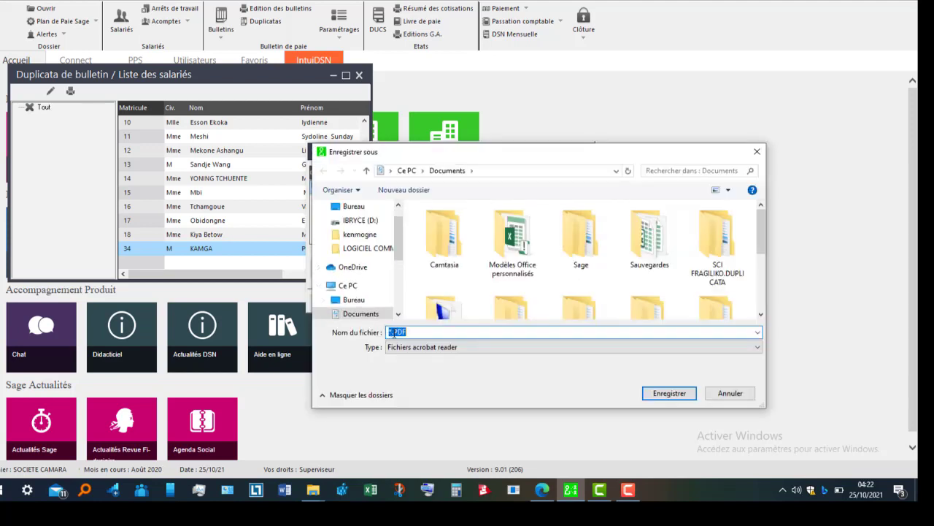
click(394, 332)
key(BackSpace)
text(BULLETIN JUILLET)
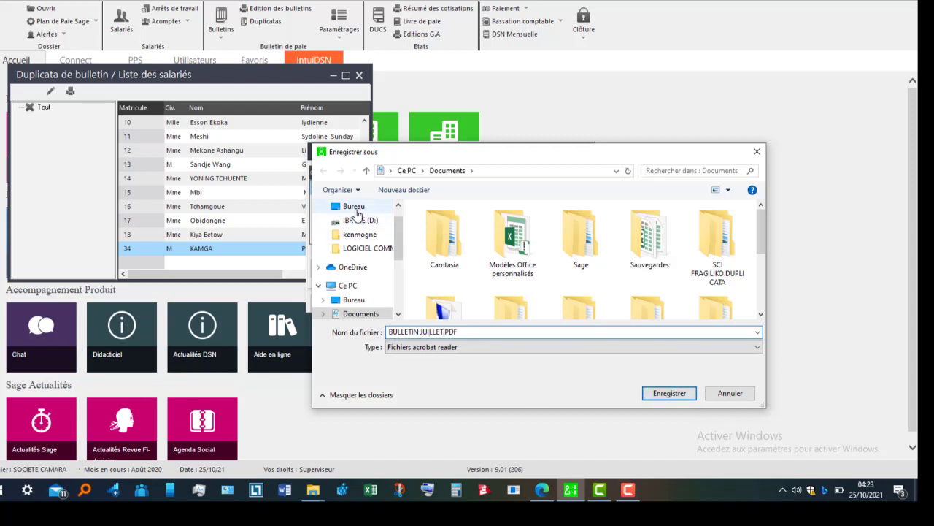
click(380, 207)
click(672, 393)
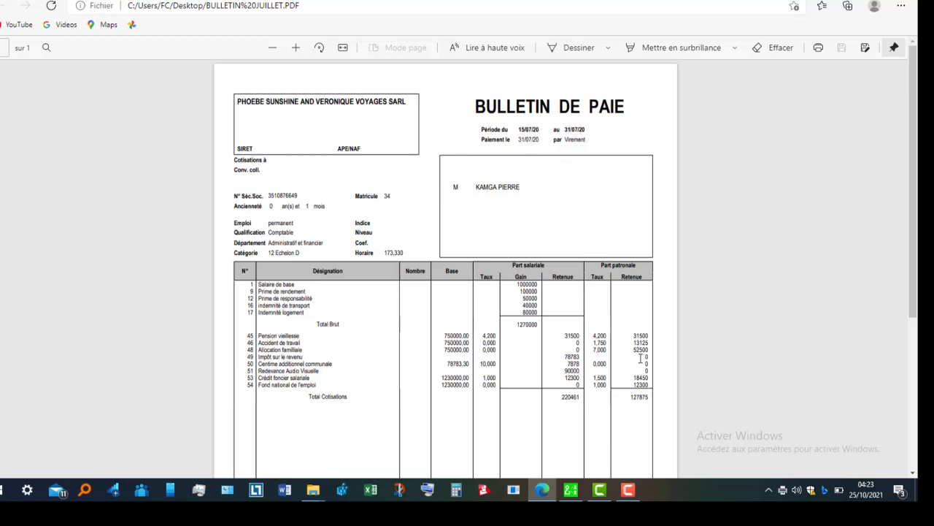
Step: Examine the July payslip PDF from its header and pay lines down to the cumulative totals and net pay
scroll(890, 383, down, 3)
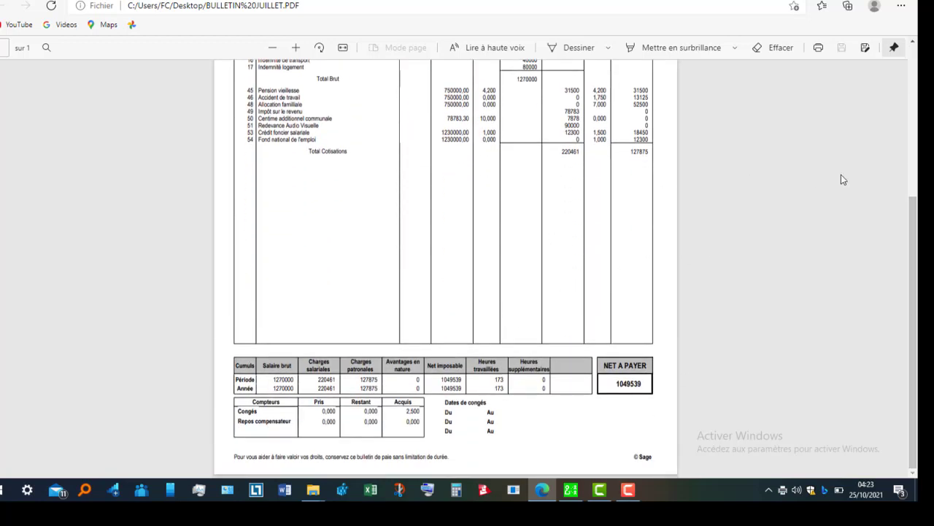
click(917, 133)
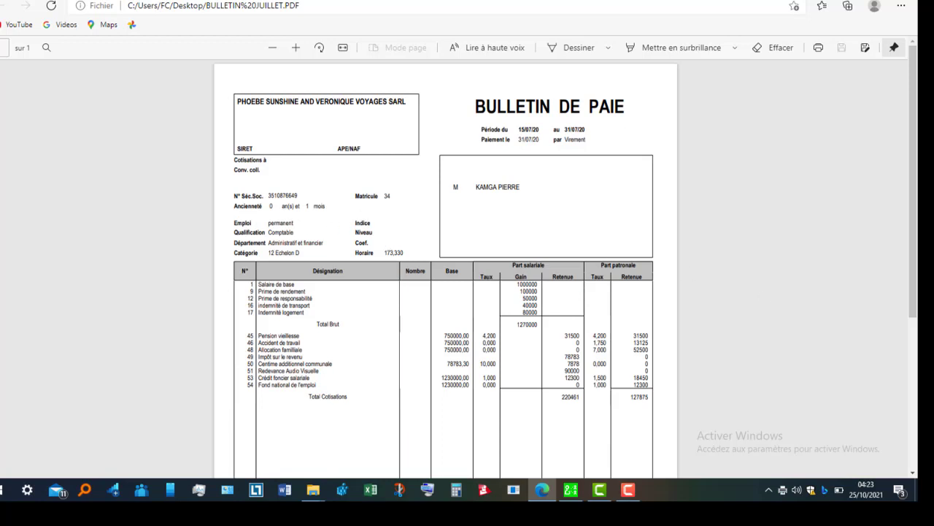
scroll(918, 342, down, 4)
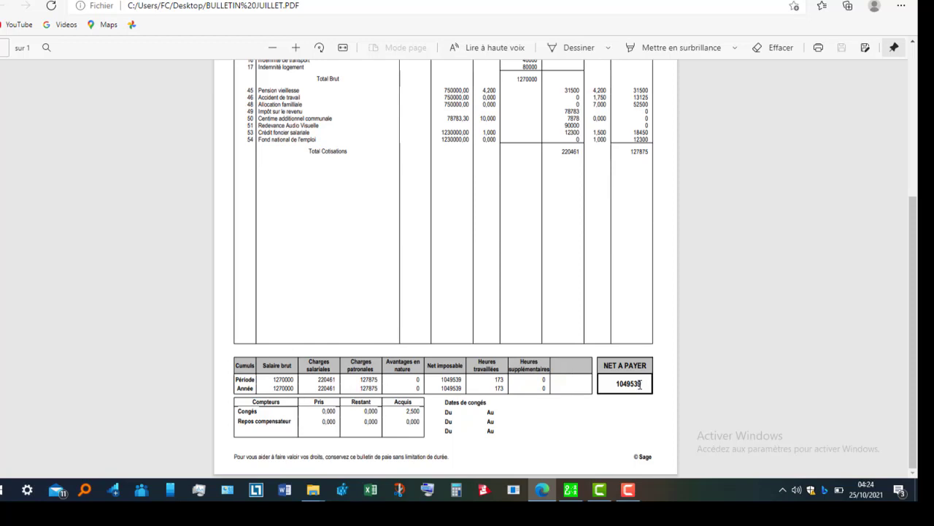
click(916, 159)
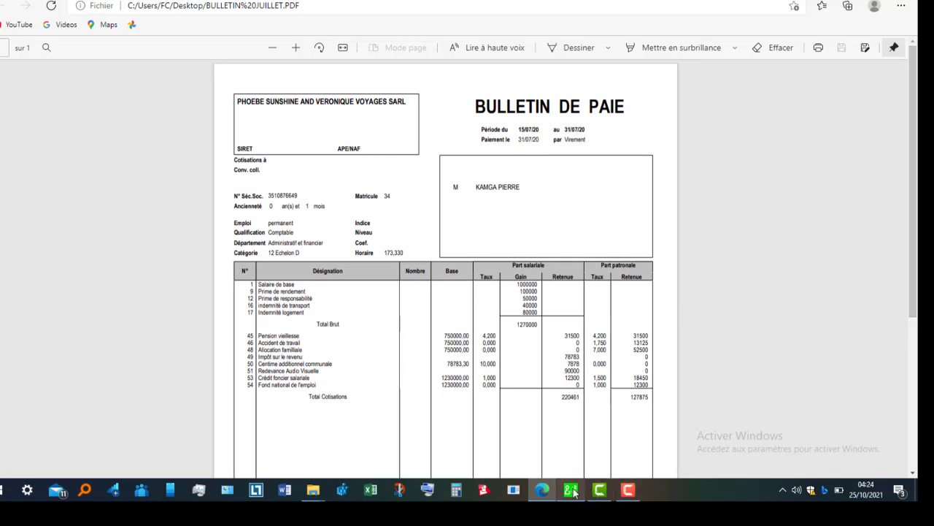
Step: Switch back to Sage Paie and launch another duplicate printing for the period 01/01/20 to 31/07/20
mouse_move(574, 493)
click(563, 438)
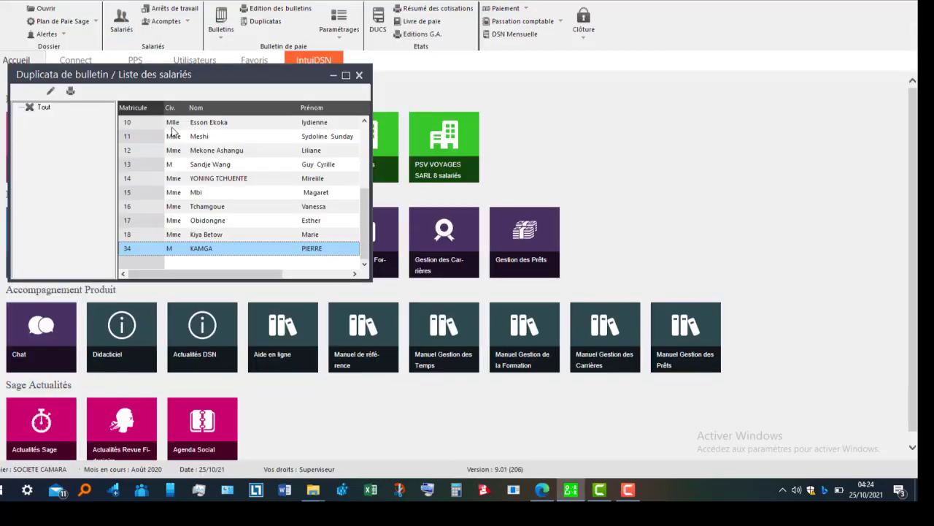
click(71, 93)
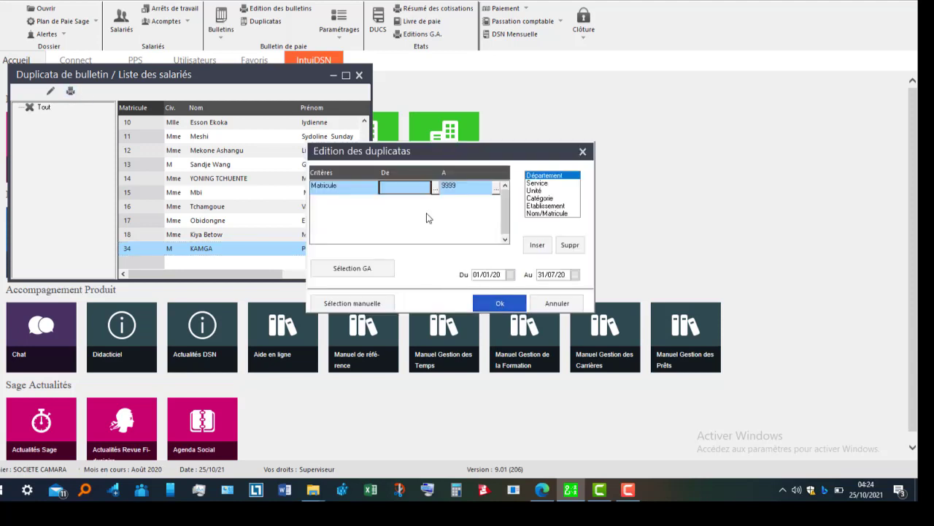
click(487, 308)
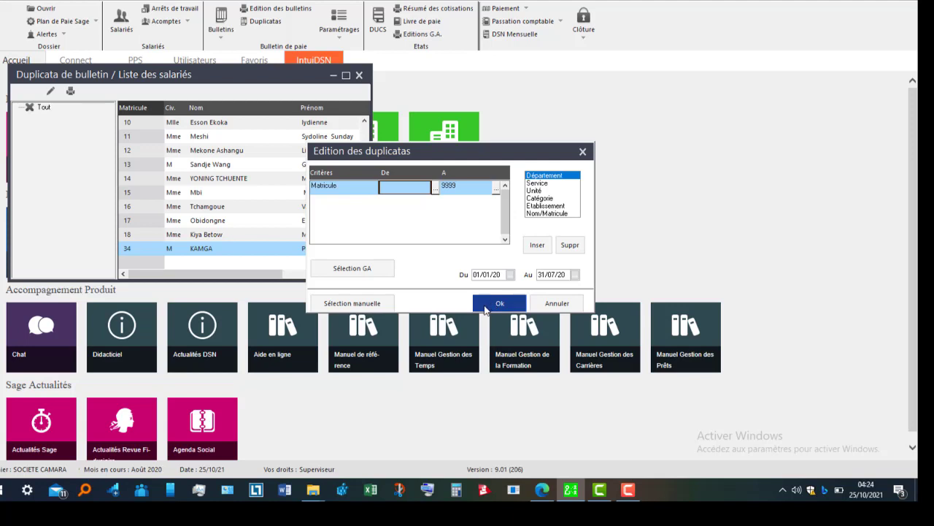